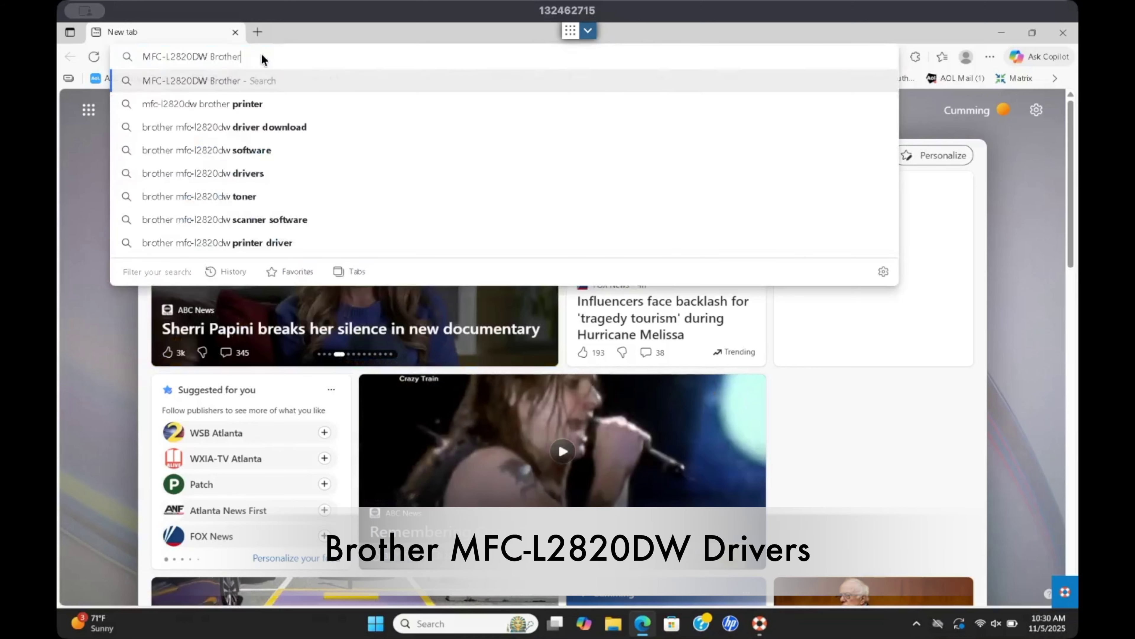
Step: Search the web for "MFC-L2820DW Brother driver" and open Brother's official Windows 11 download list for the printer
text(ver)
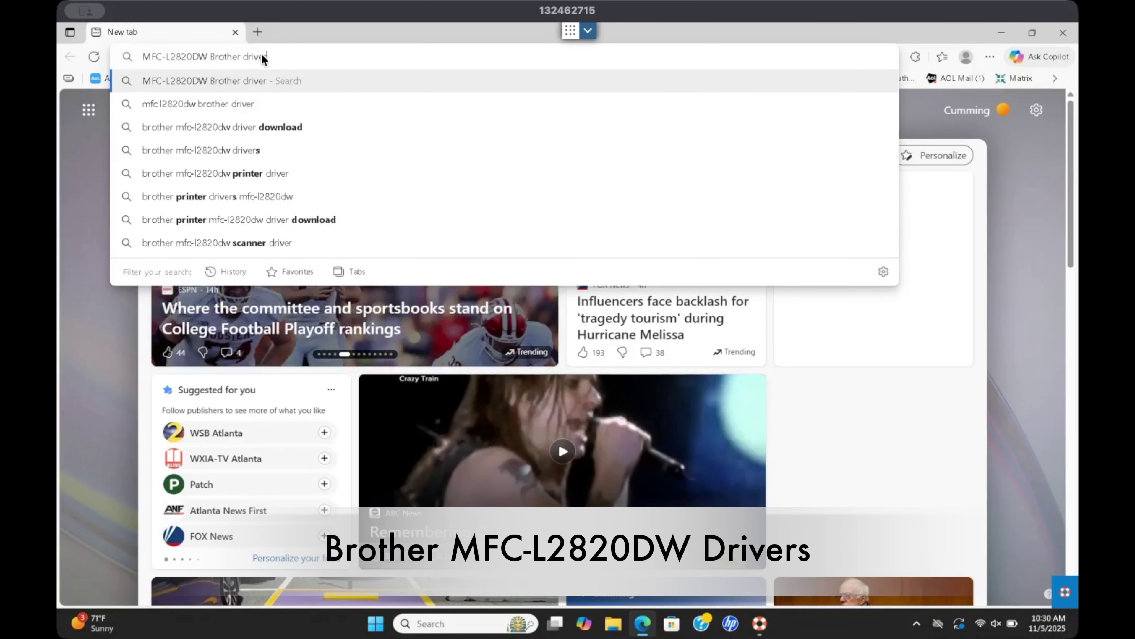
key(Return)
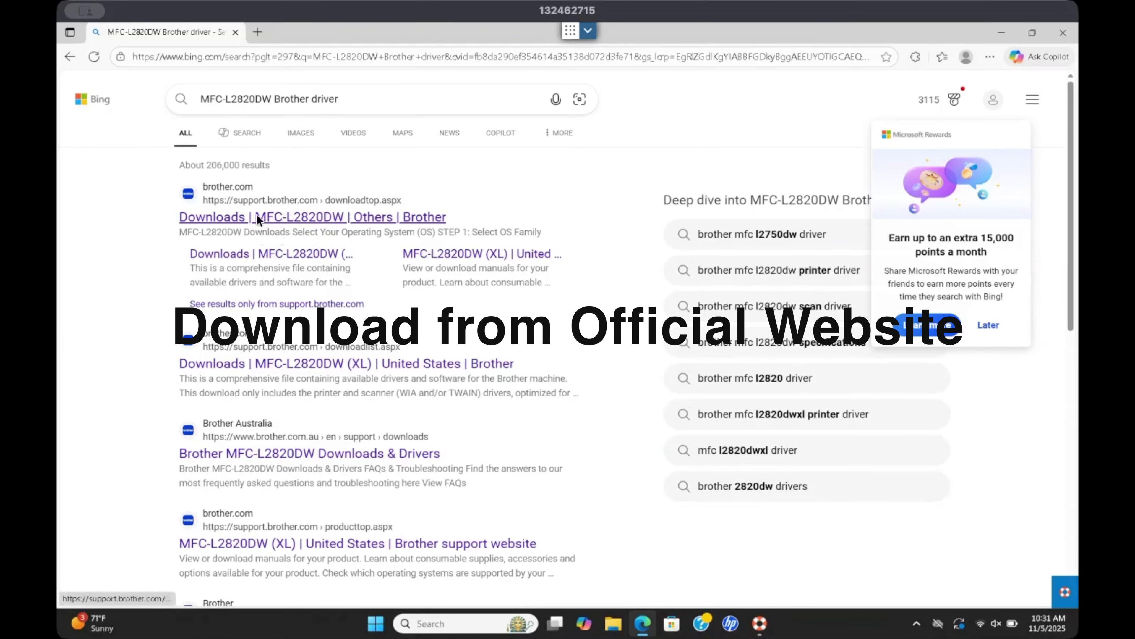
click(293, 215)
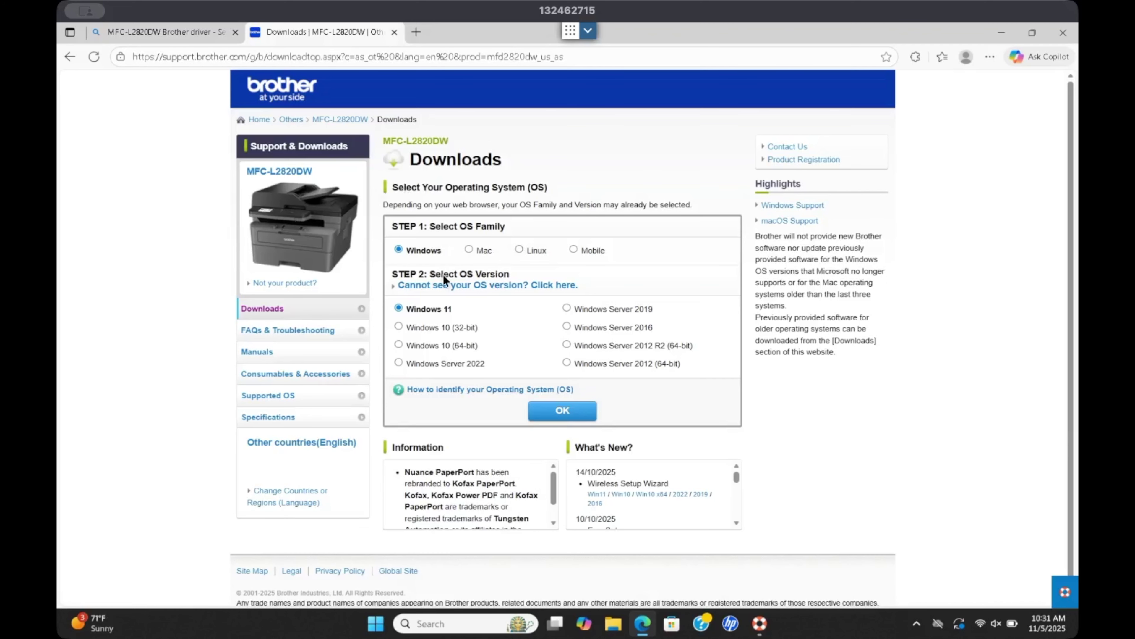
click(563, 411)
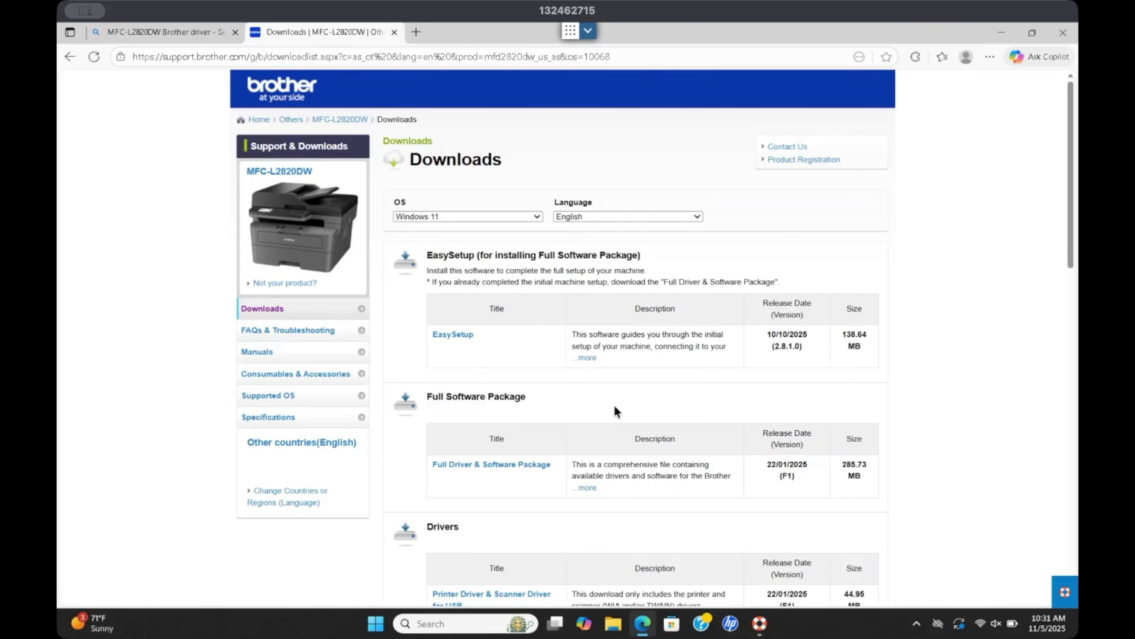
Step: Download EasySetup for installing the full software package and launch EasySetup_2_8_1_0.exe
scroll(615, 407, down, 5)
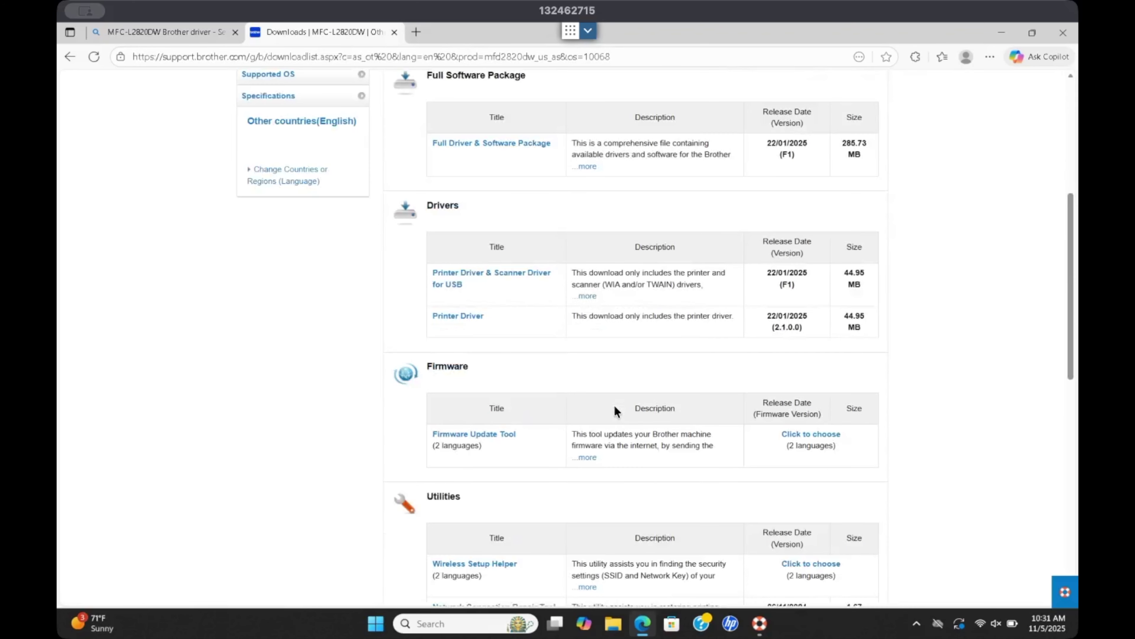
scroll(615, 410, down, 5)
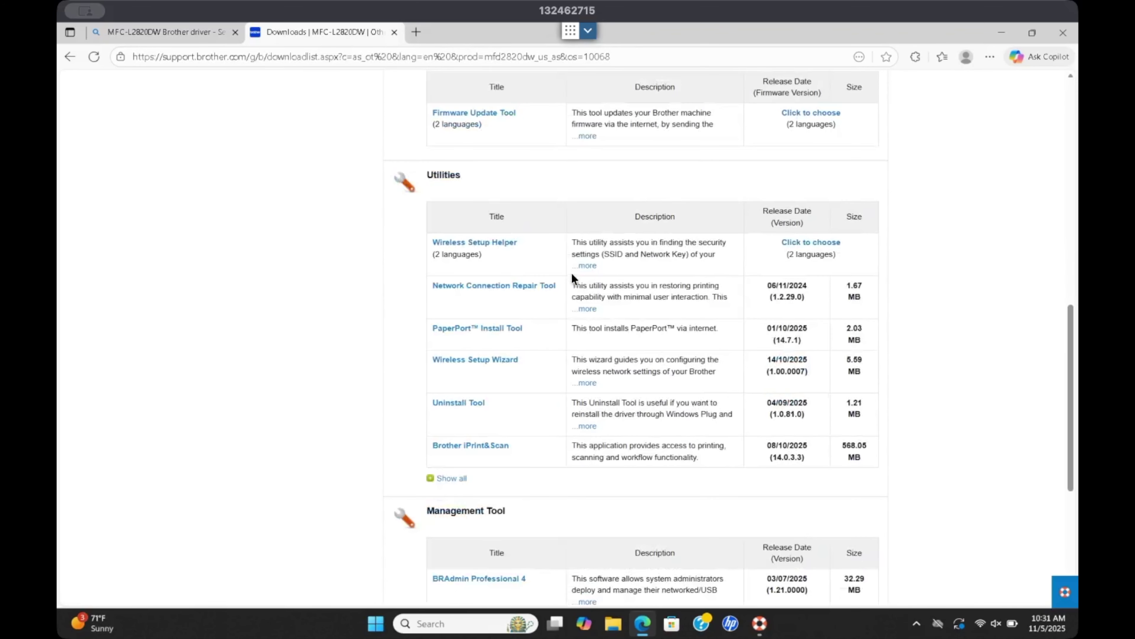
scroll(572, 278, up, 8)
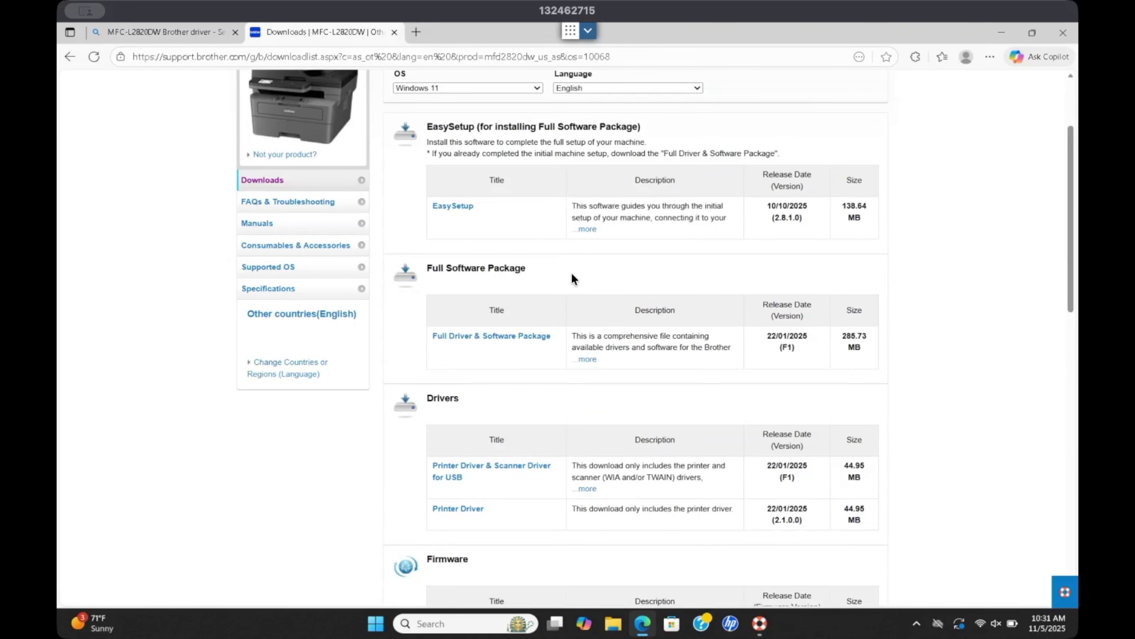
scroll(572, 278, up, 2)
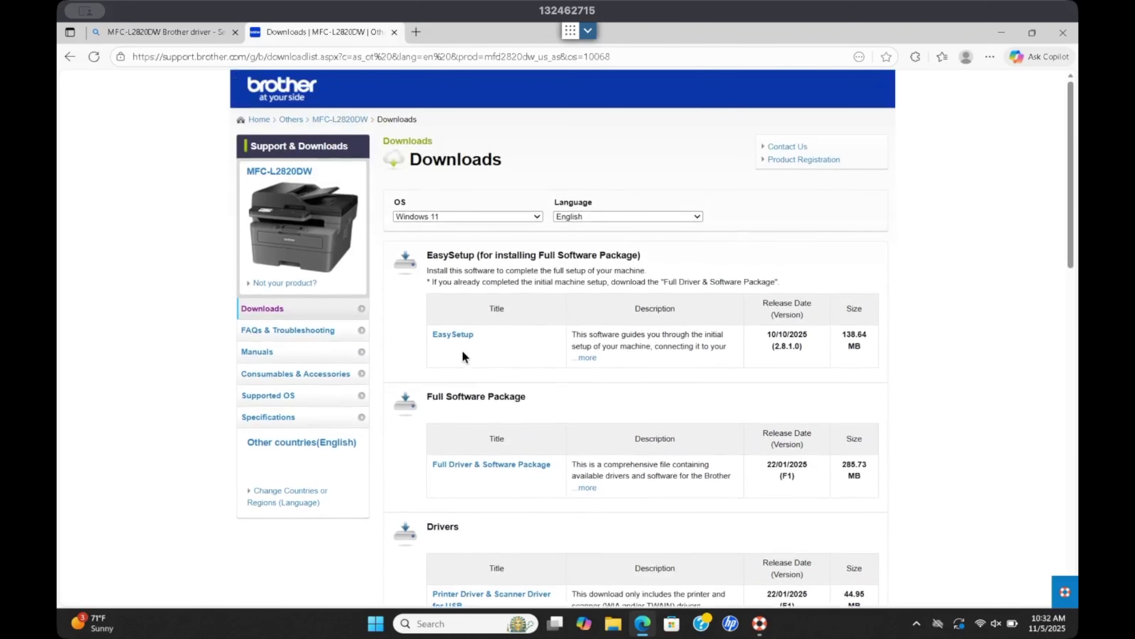
click(451, 334)
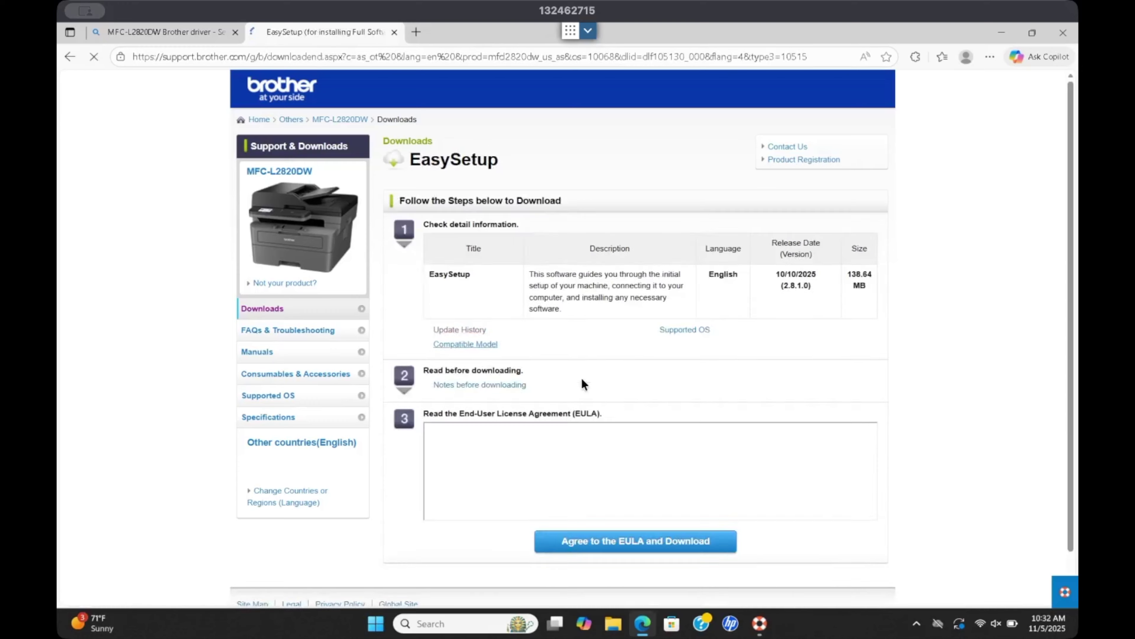
click(773, 118)
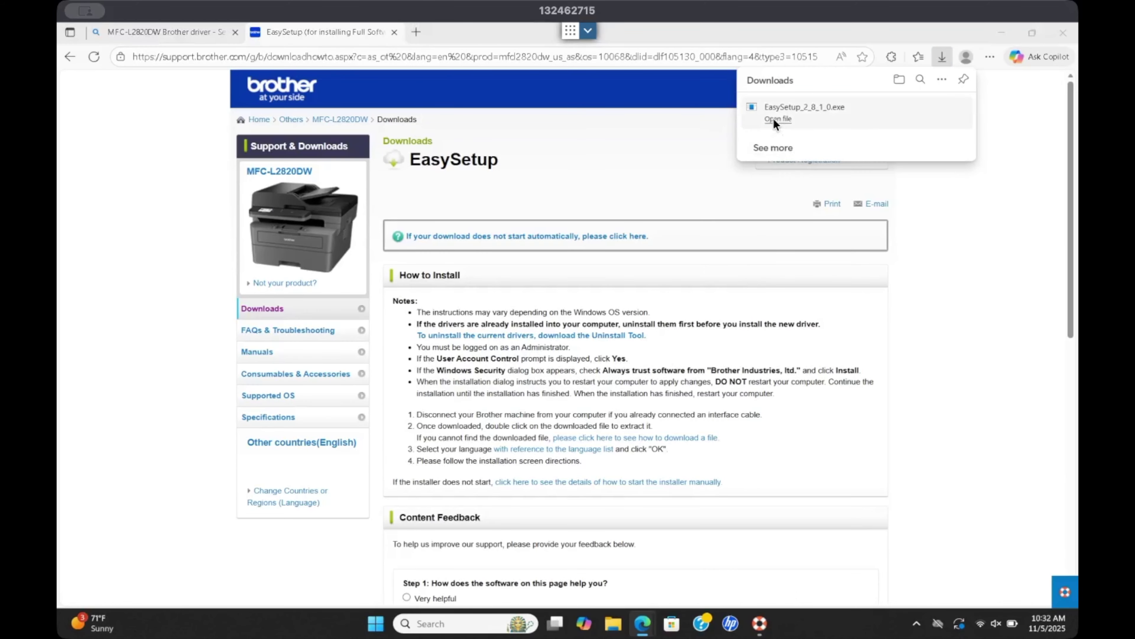
click(491, 426)
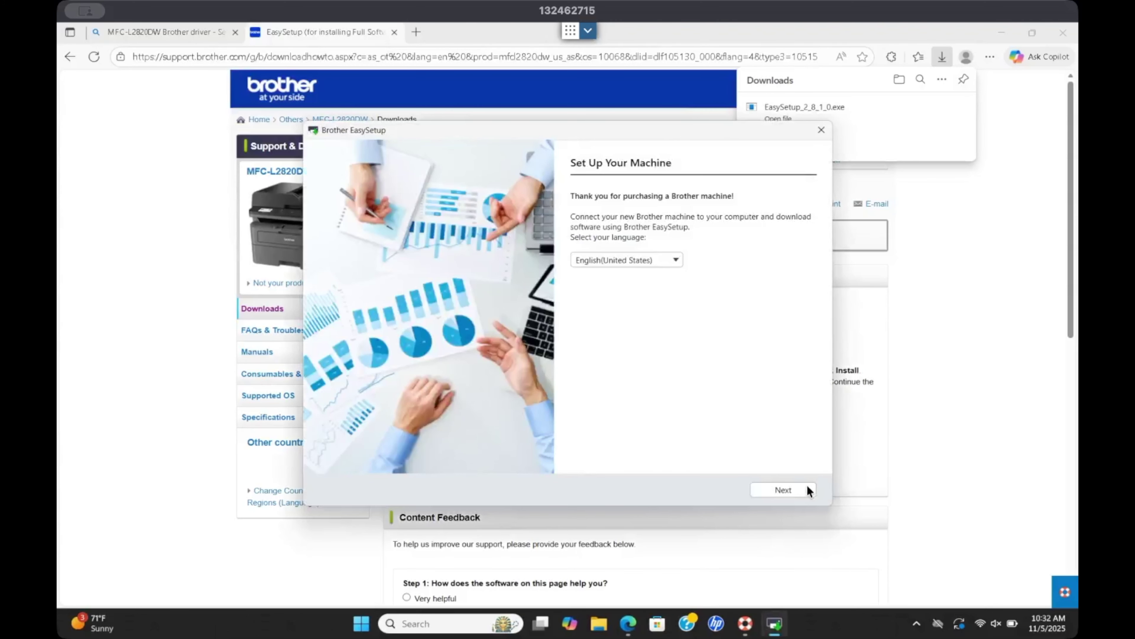
Step: Keep English(United States), accept the EasySetup license agreement and choose MFC-L2820DW(XL) as the machine model
click(784, 490)
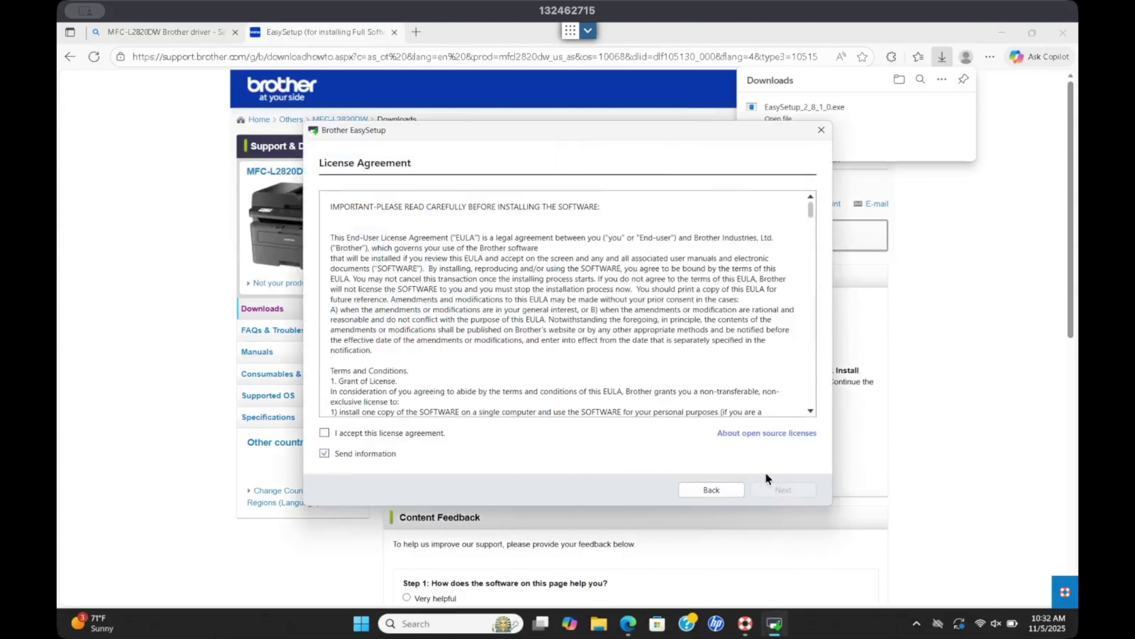
click(322, 430)
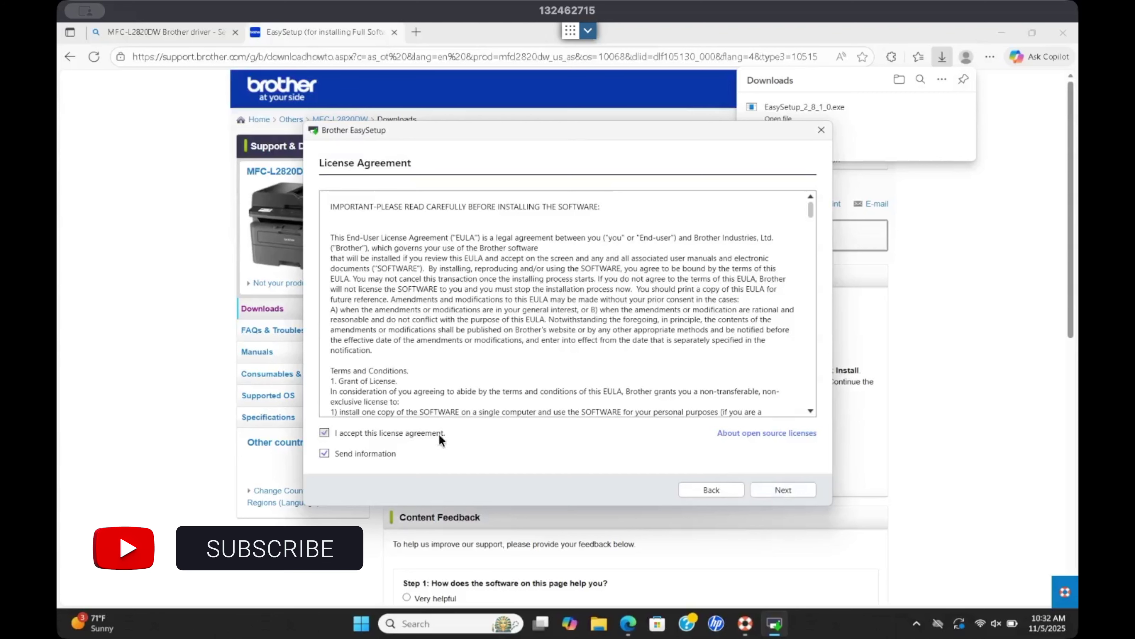
click(783, 490)
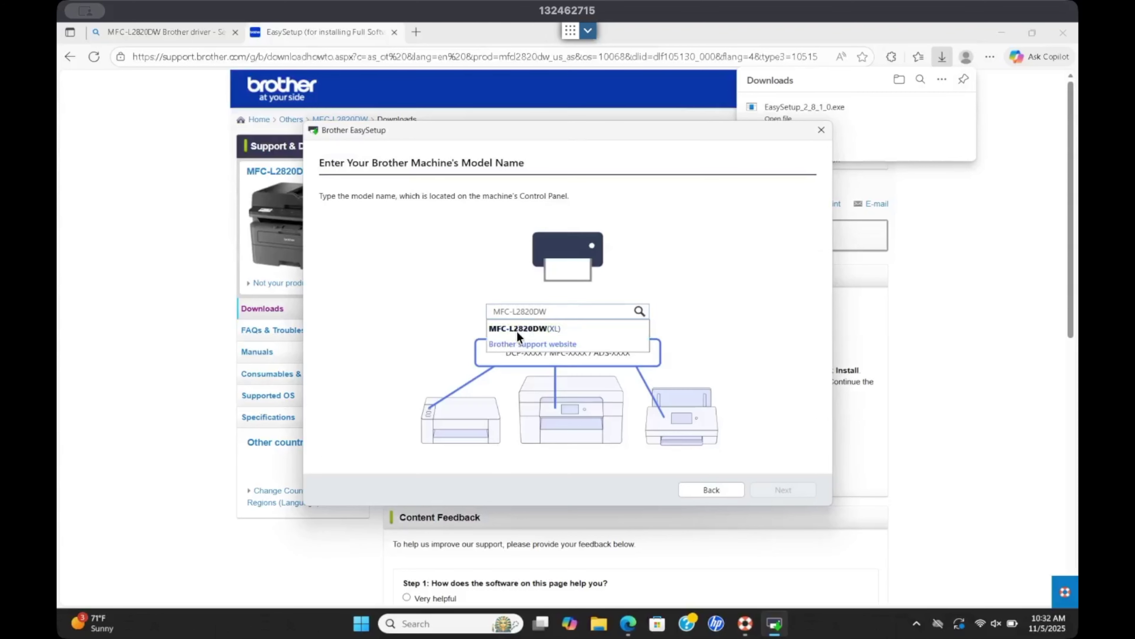
click(535, 328)
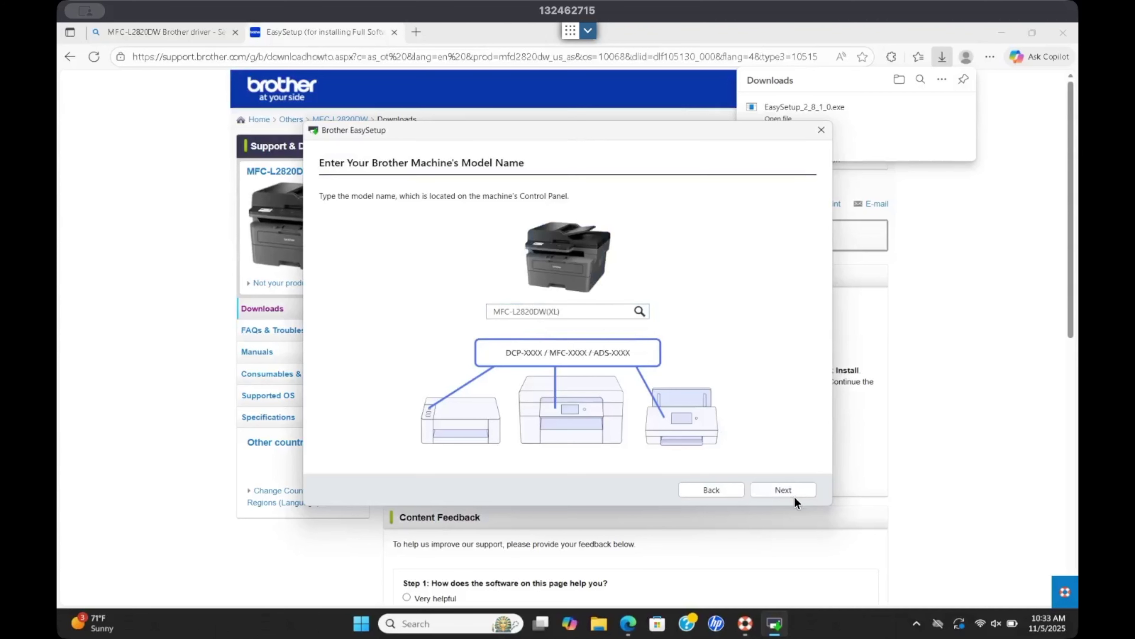
click(783, 490)
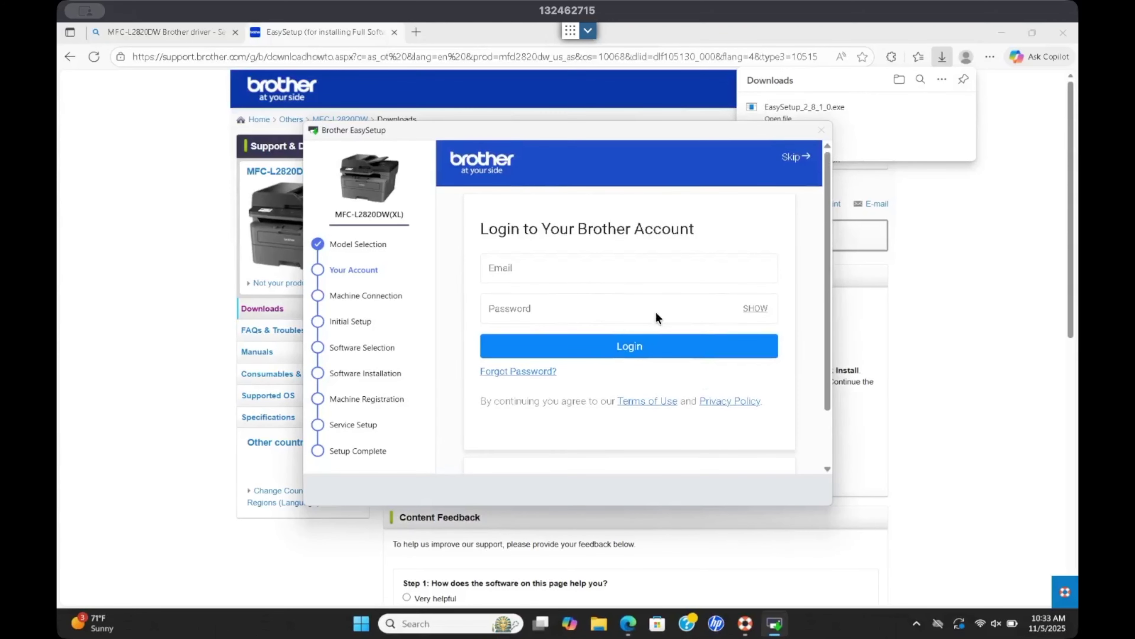
Step: Skip logging in to a Brother account in EasySetup
scroll(580, 344, down, 2)
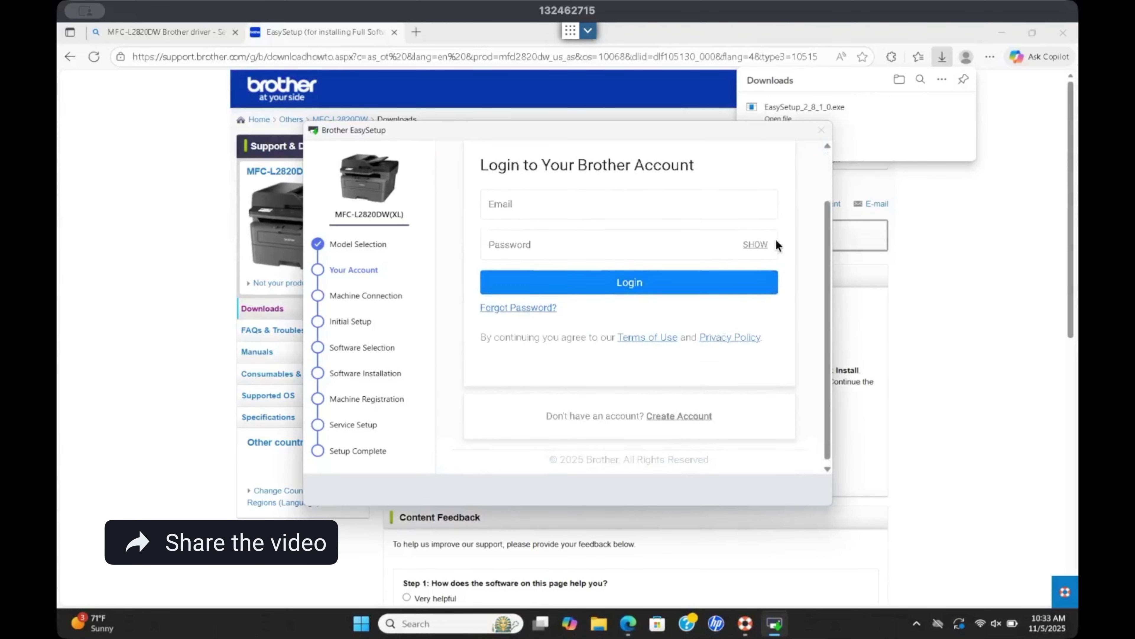
scroll(787, 211, up, 2)
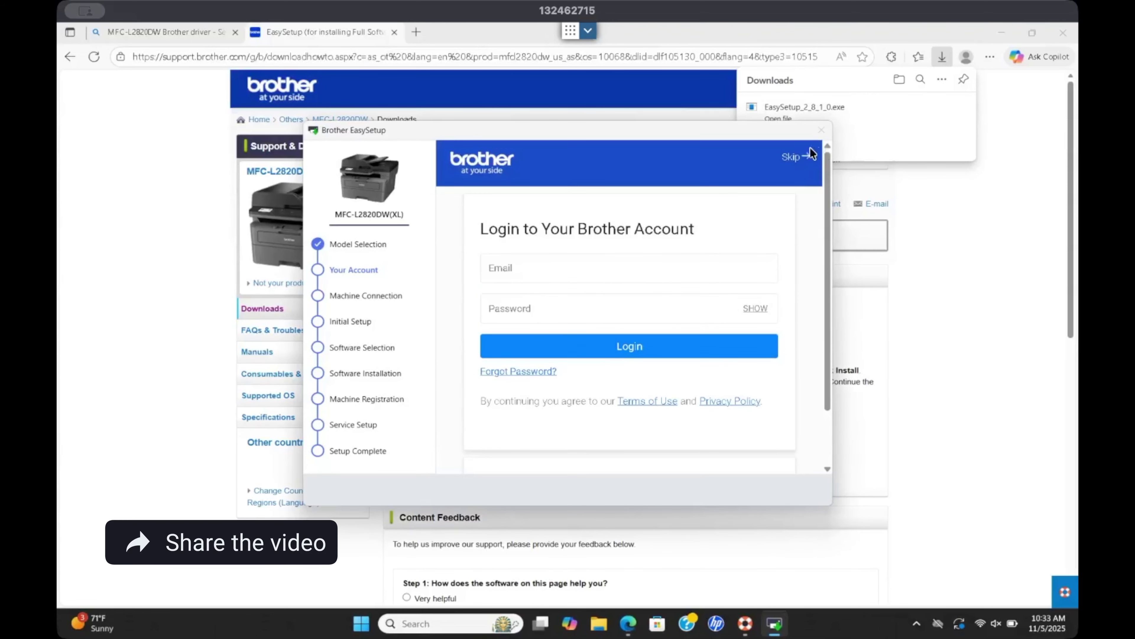
click(794, 157)
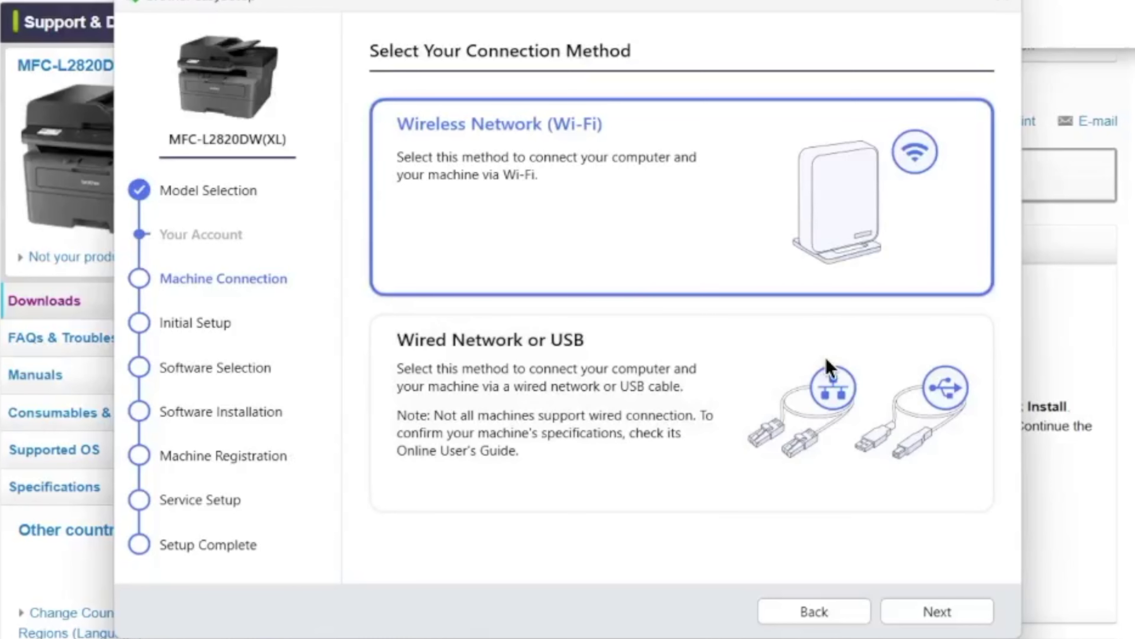
Step: Set up the Wireless Network (Wi-Fi) connection on the detected network and continue with the found MFC-L2820DW machine
click(922, 609)
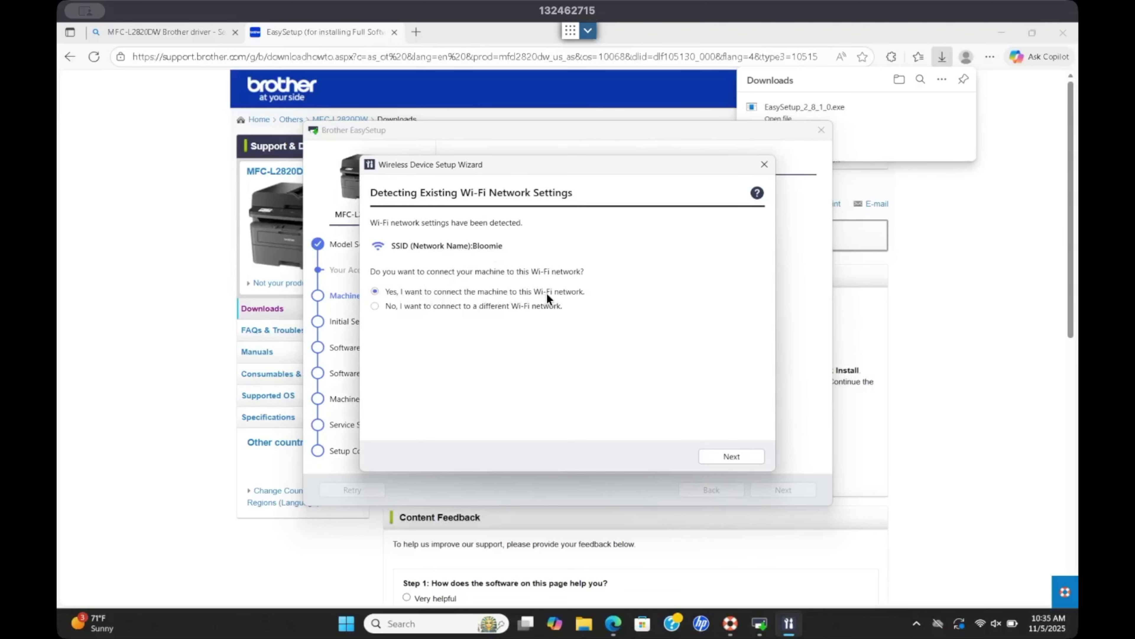
click(737, 457)
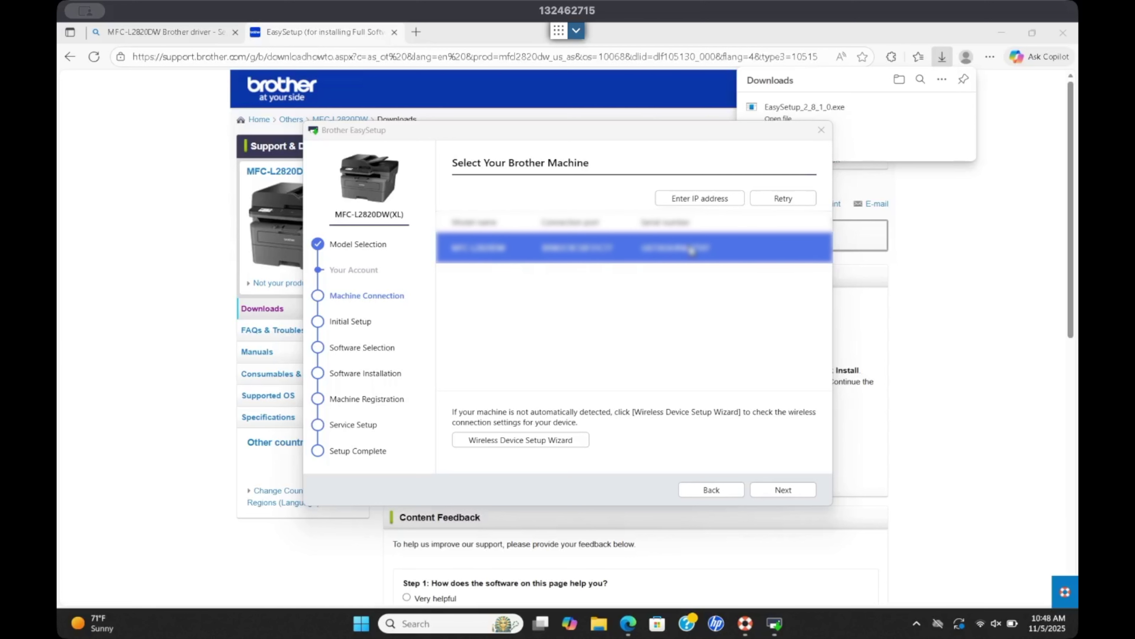
click(795, 487)
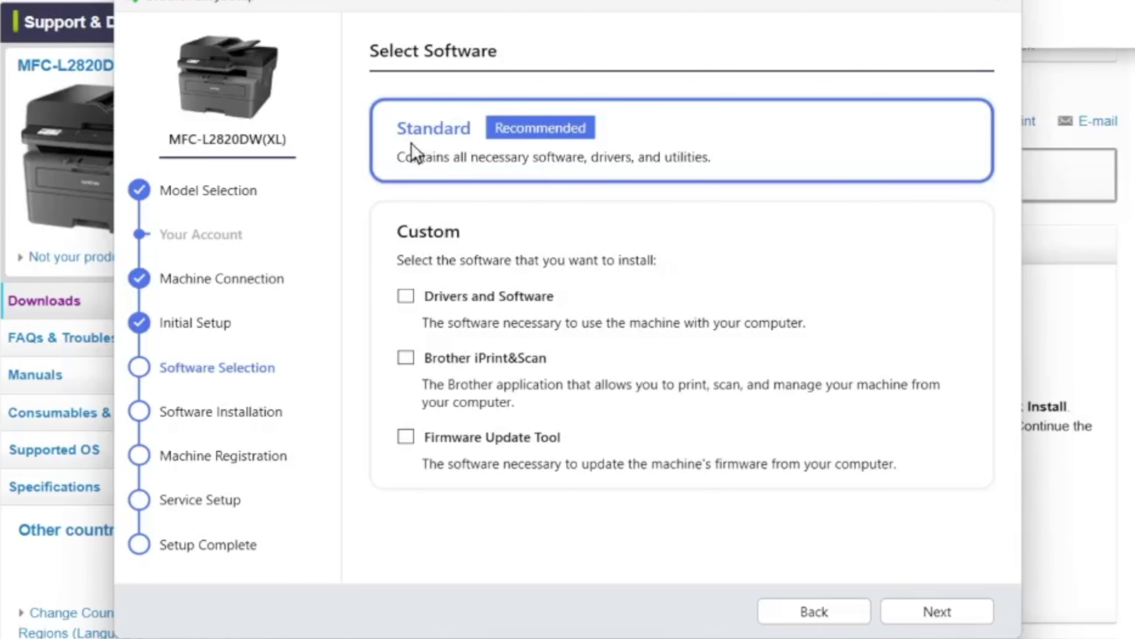
Step: Install the Standard software selection and skip the machine registration
click(932, 618)
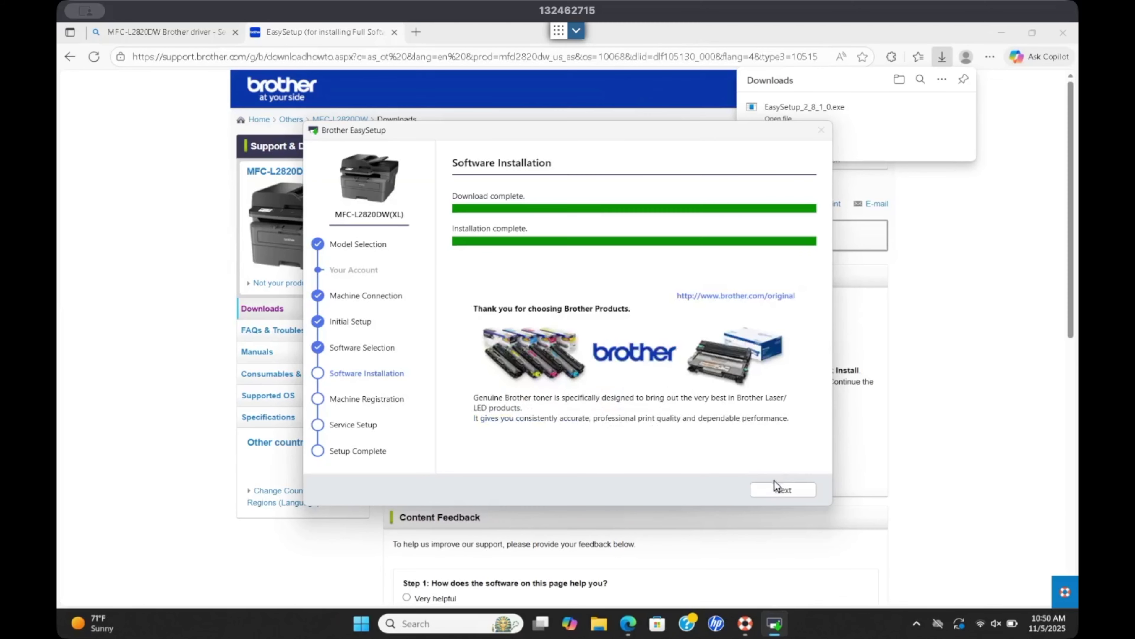
click(777, 489)
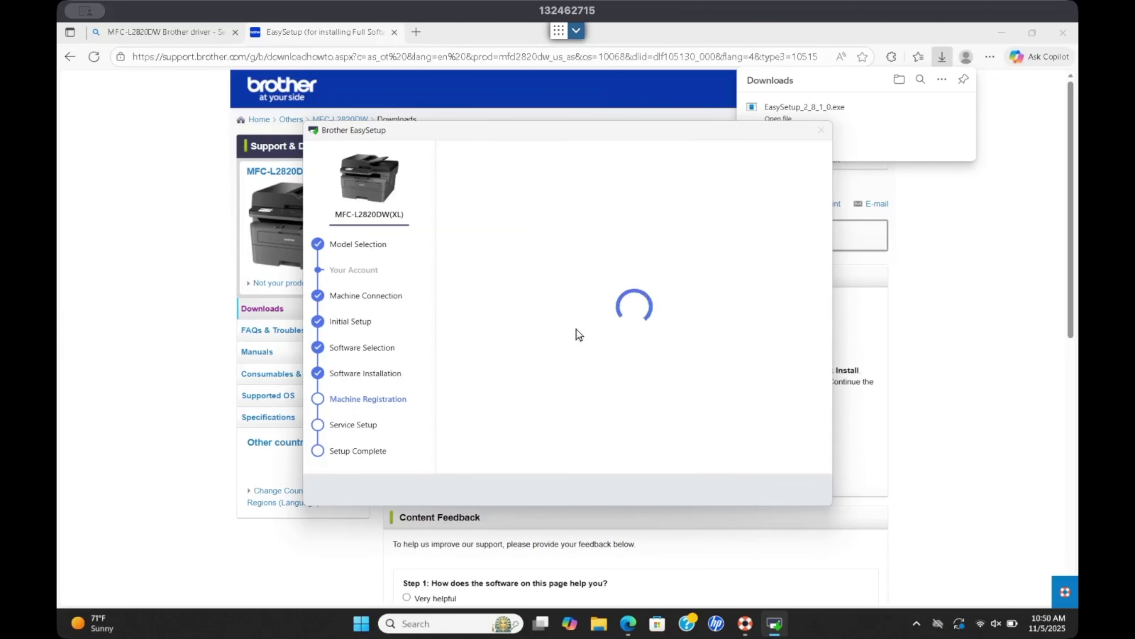
scroll(682, 375, down, 3)
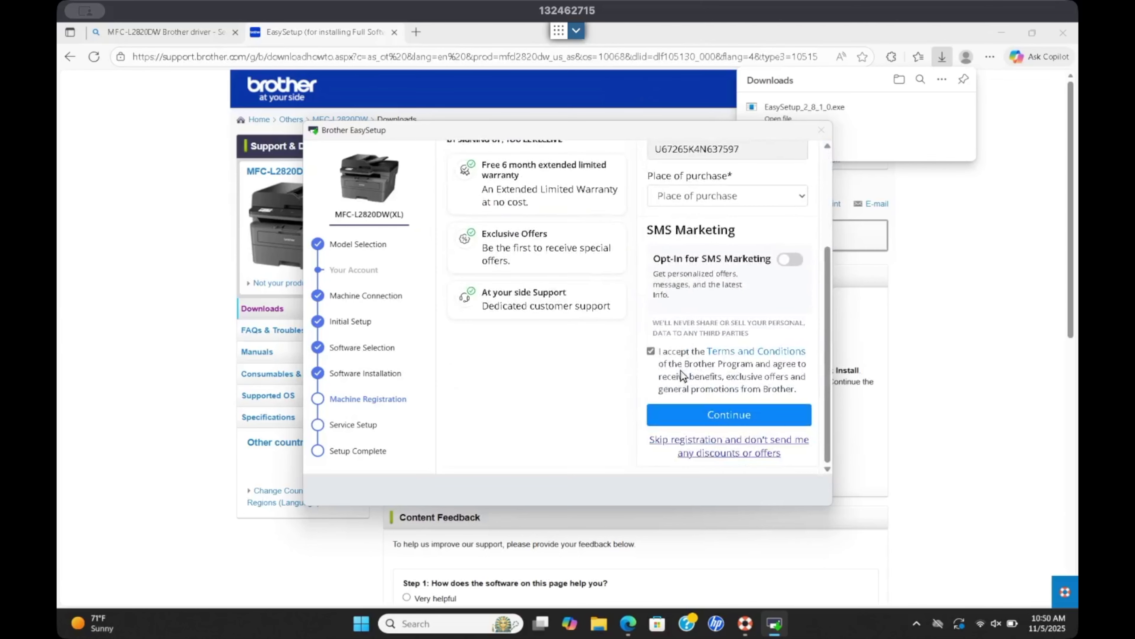
scroll(682, 371, up, 3)
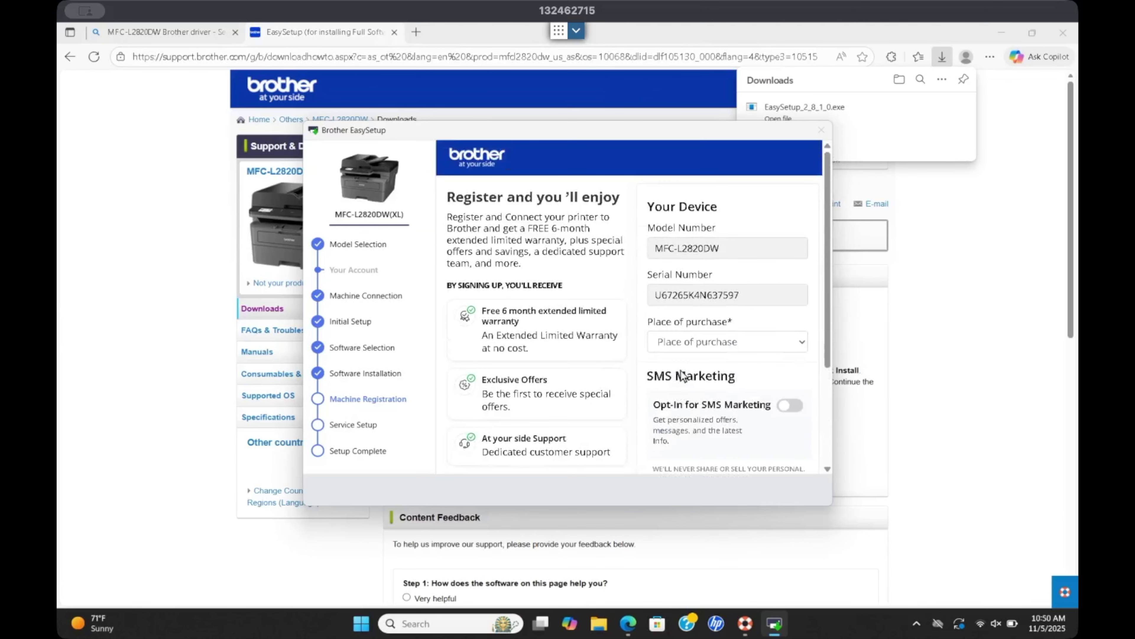
click(794, 156)
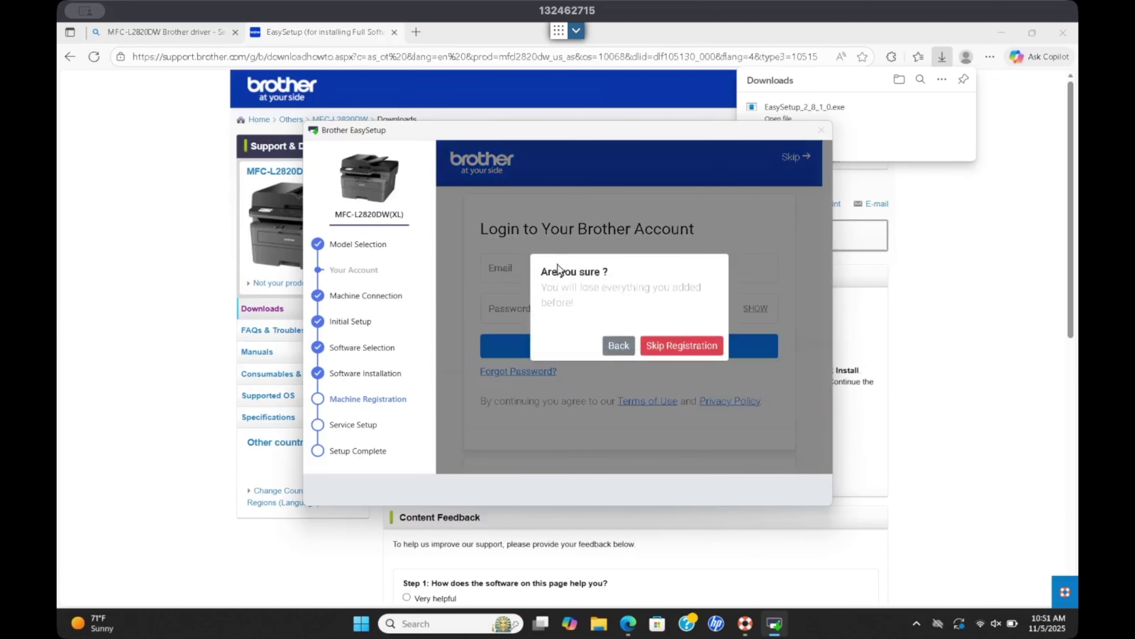
click(656, 346)
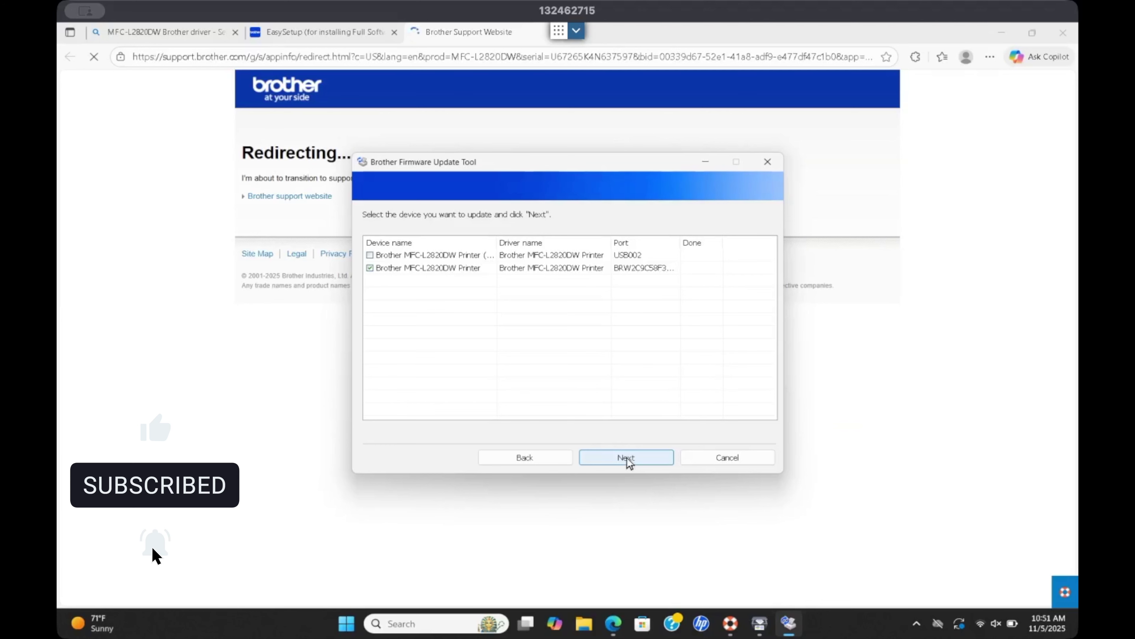
Step: Proceed in the Firmware Update Tool with the network-connected Brother MFC-L2820DW Printer as the device to update
click(612, 458)
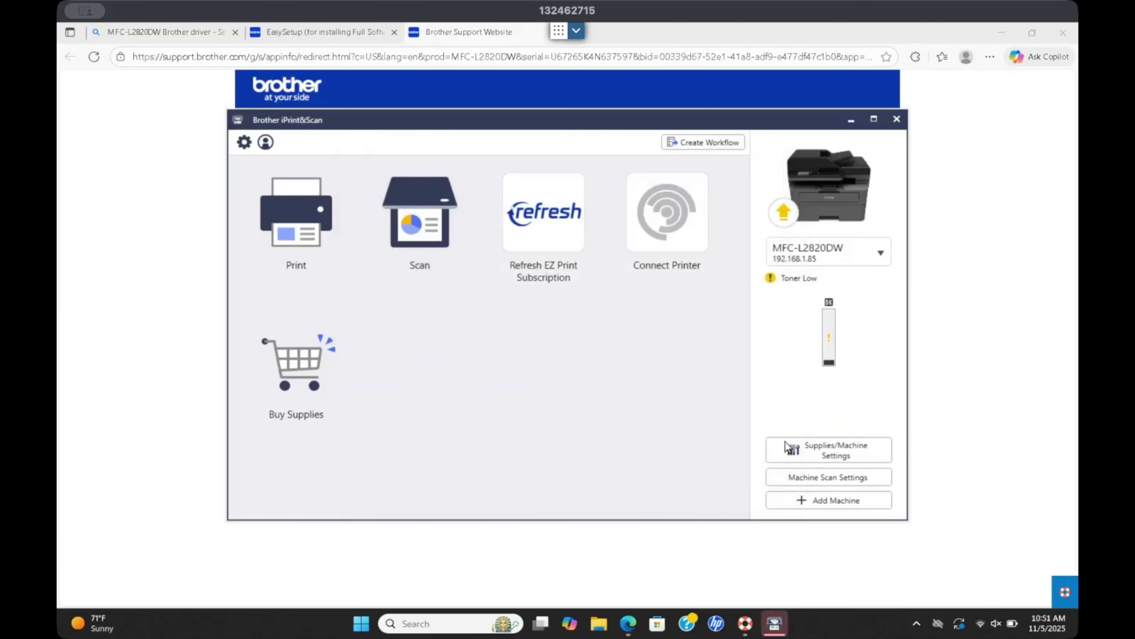
click(477, 246)
Step: Open the Brother MFC-L2820DW Printer's page under Printers & scanners in Windows Settings
key(super+i)
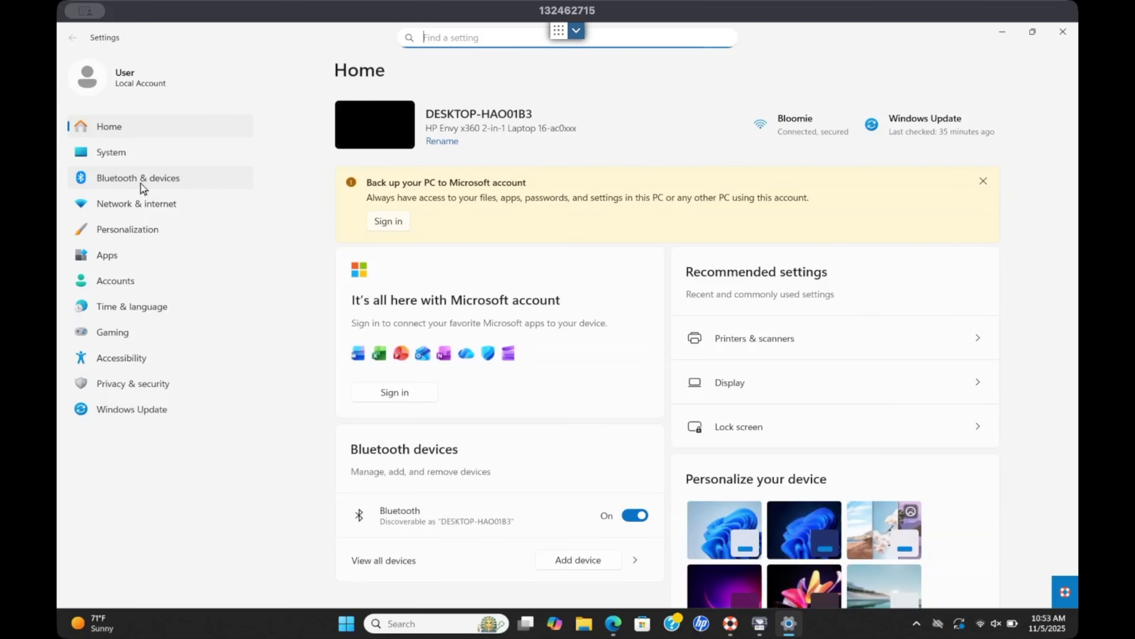
click(141, 183)
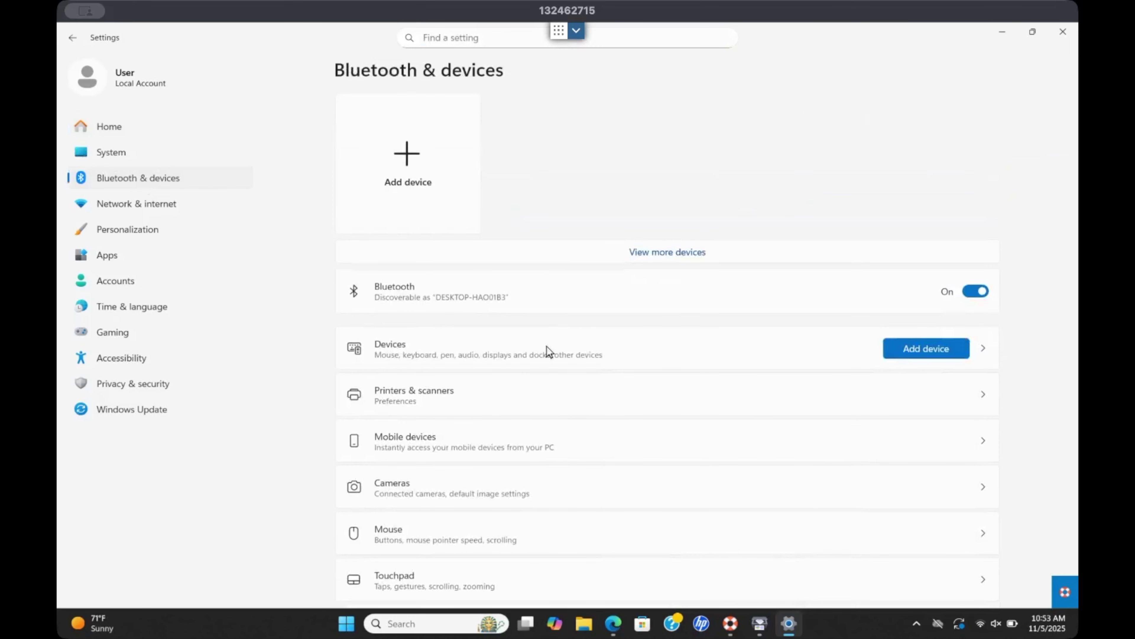
click(422, 403)
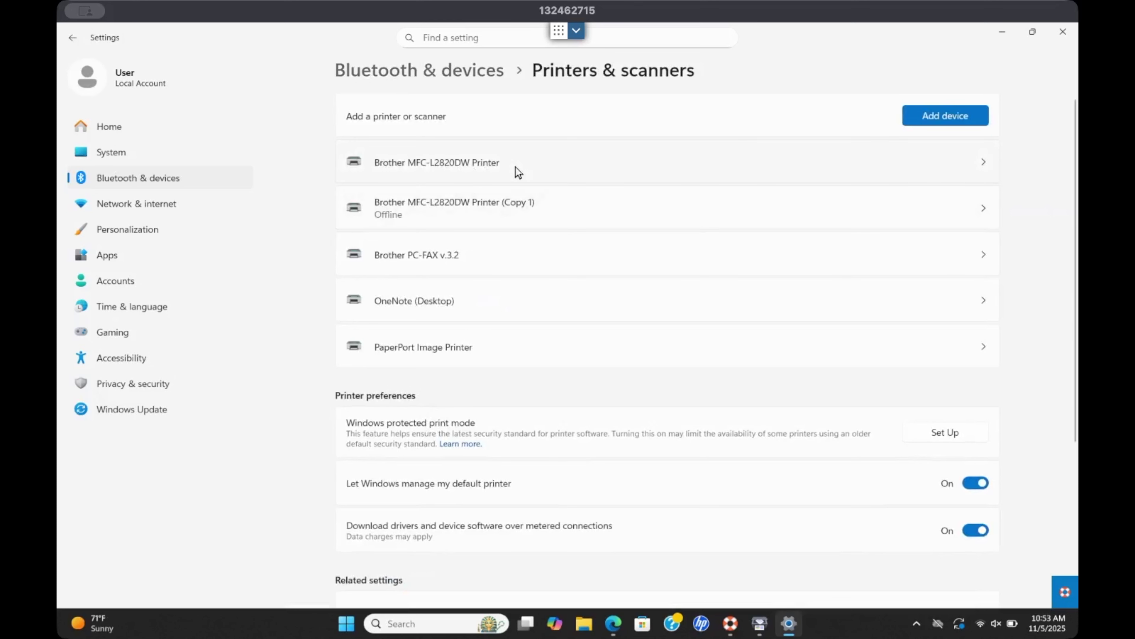
click(517, 169)
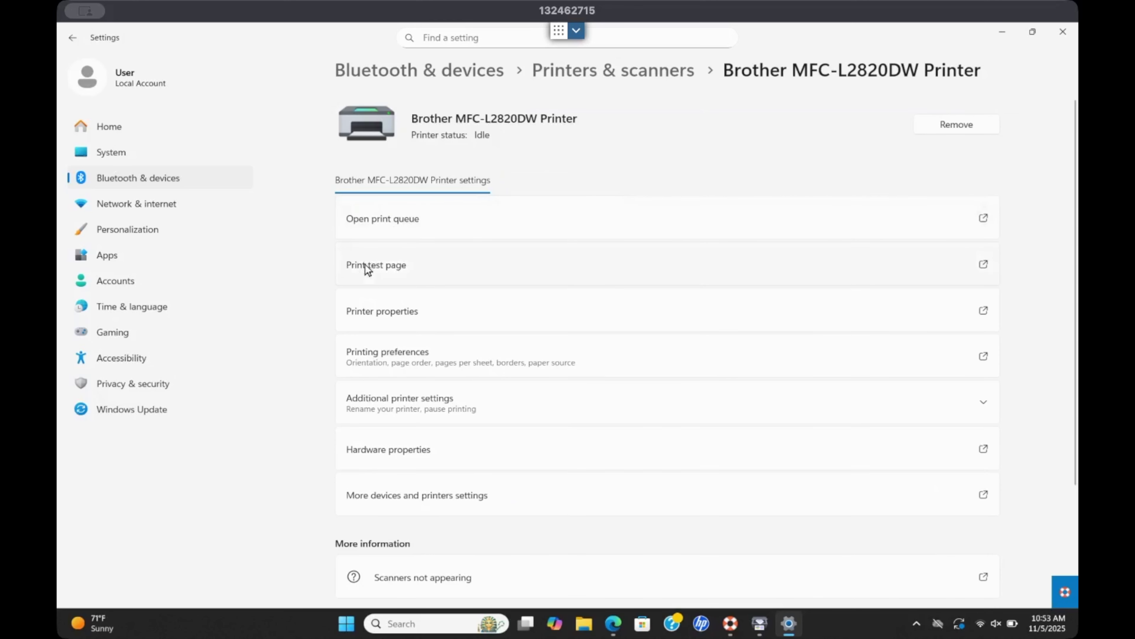
Step: Open the Brother iPrint&Scan status window for the MFC-L2820DW to check the printer's condition
click(917, 623)
click(916, 557)
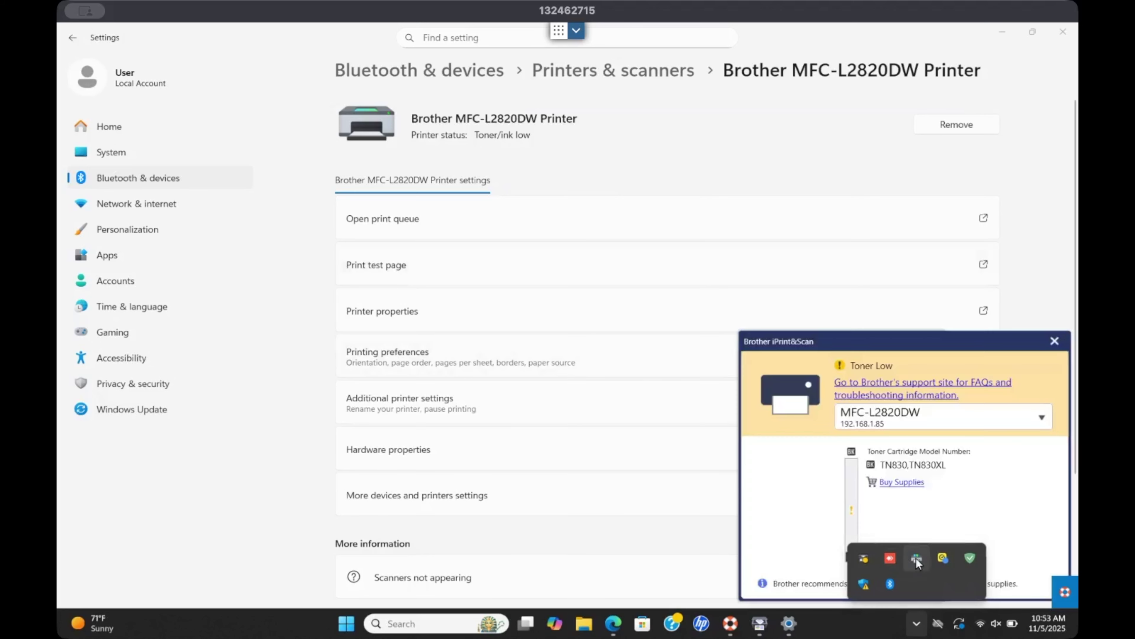